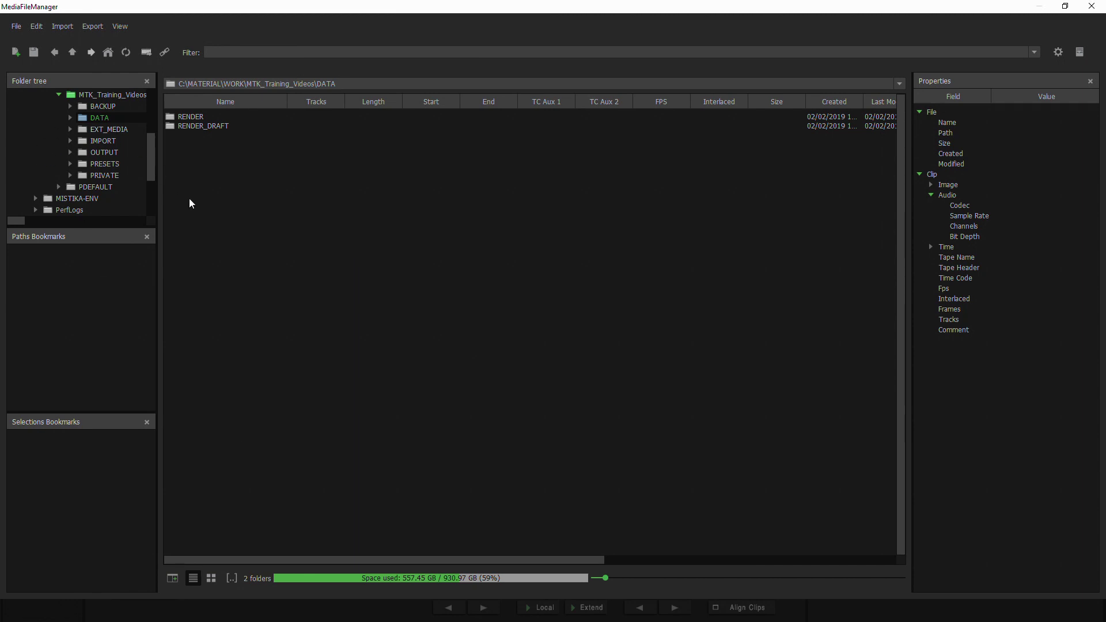
Split the file area into two panes and open the project's DATA folder in the right pane, widening its Name column.
left_click_drag(152, 154, 153, 126)
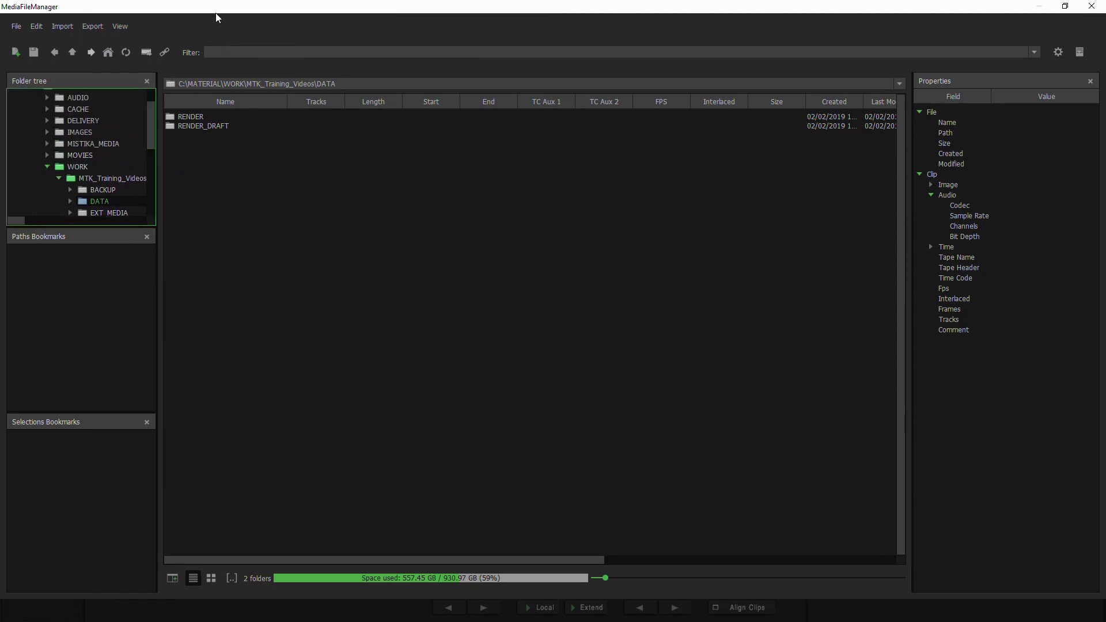
left_click(125, 27)
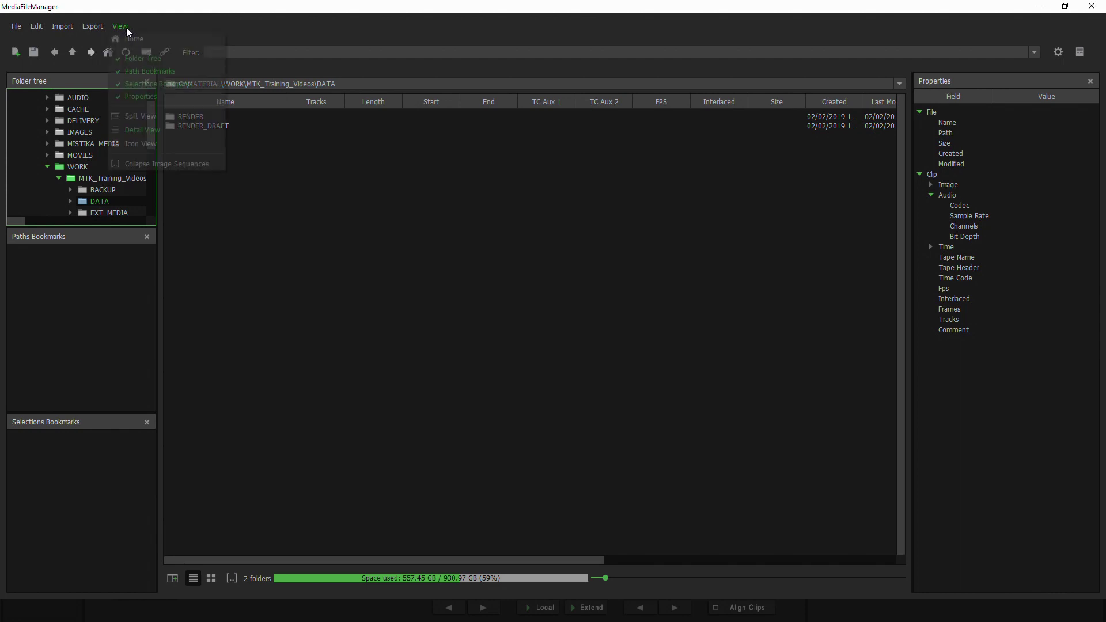
left_click(153, 117)
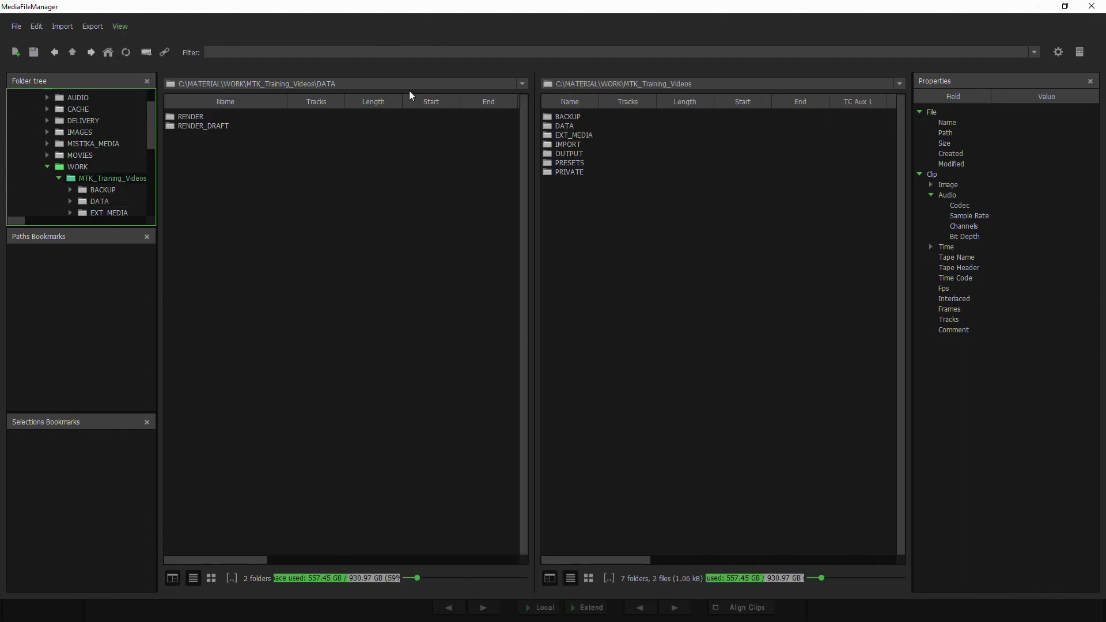
left_click(614, 201)
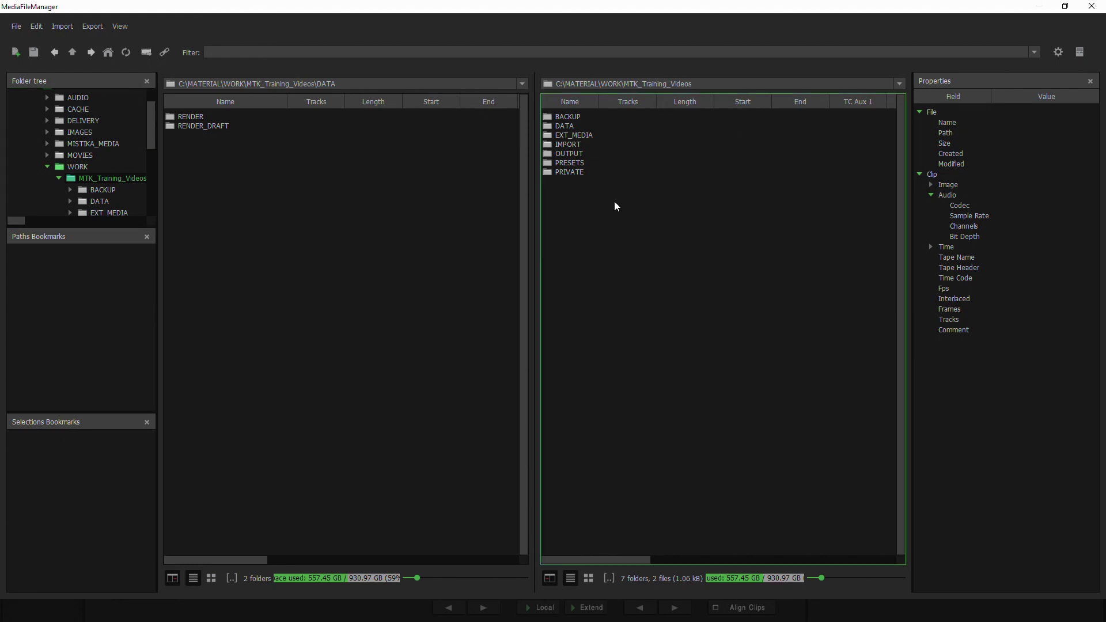
double_click(567, 127)
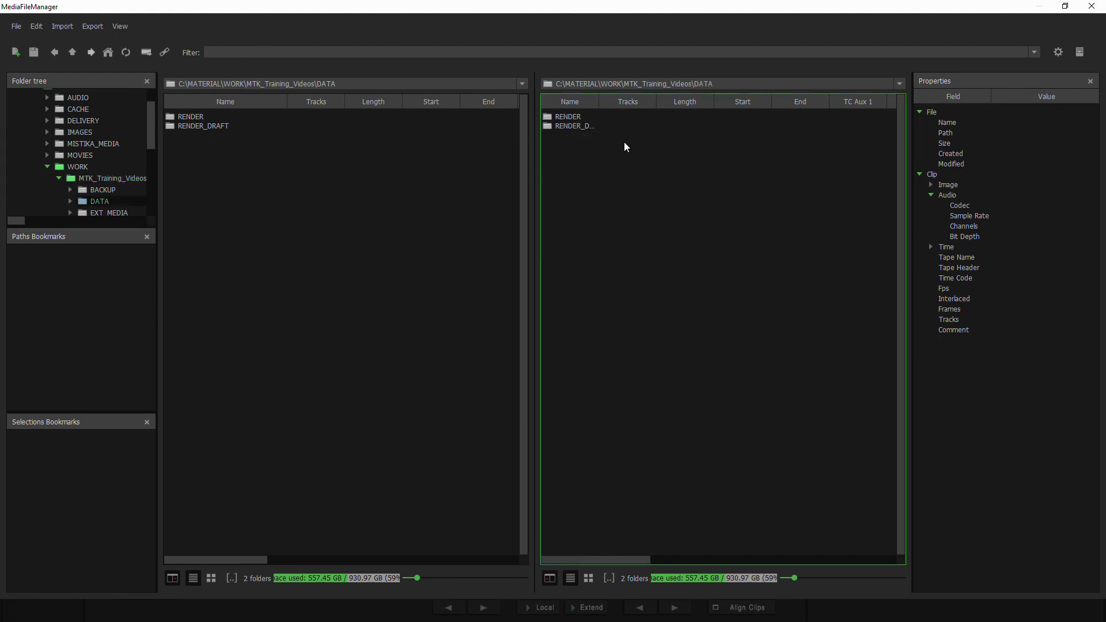
left_click_drag(599, 103, 632, 103)
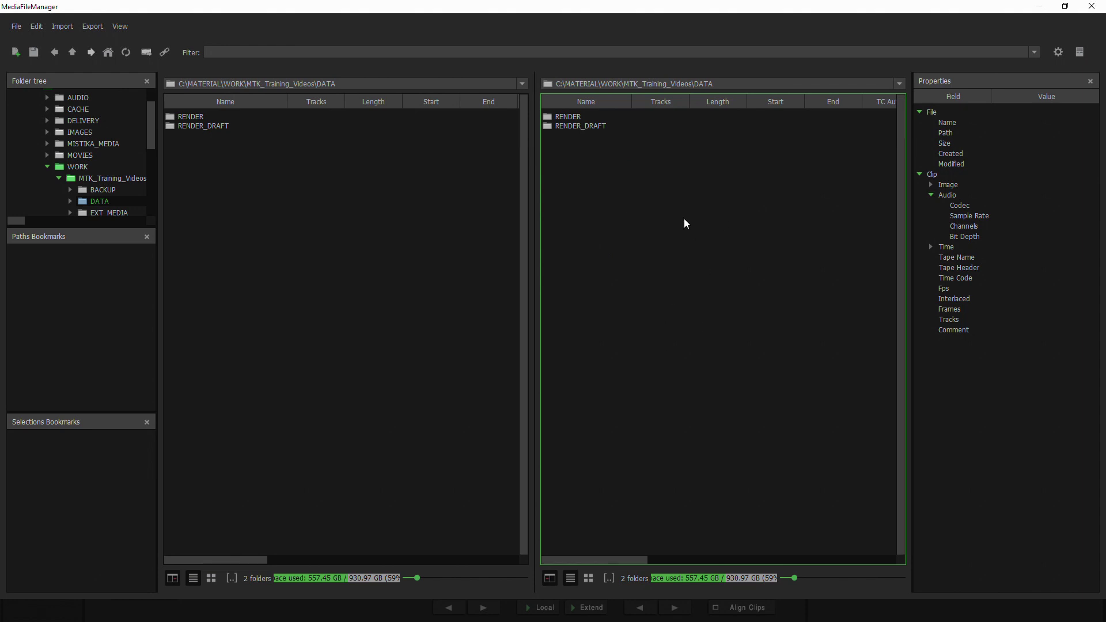
left_click(270, 222)
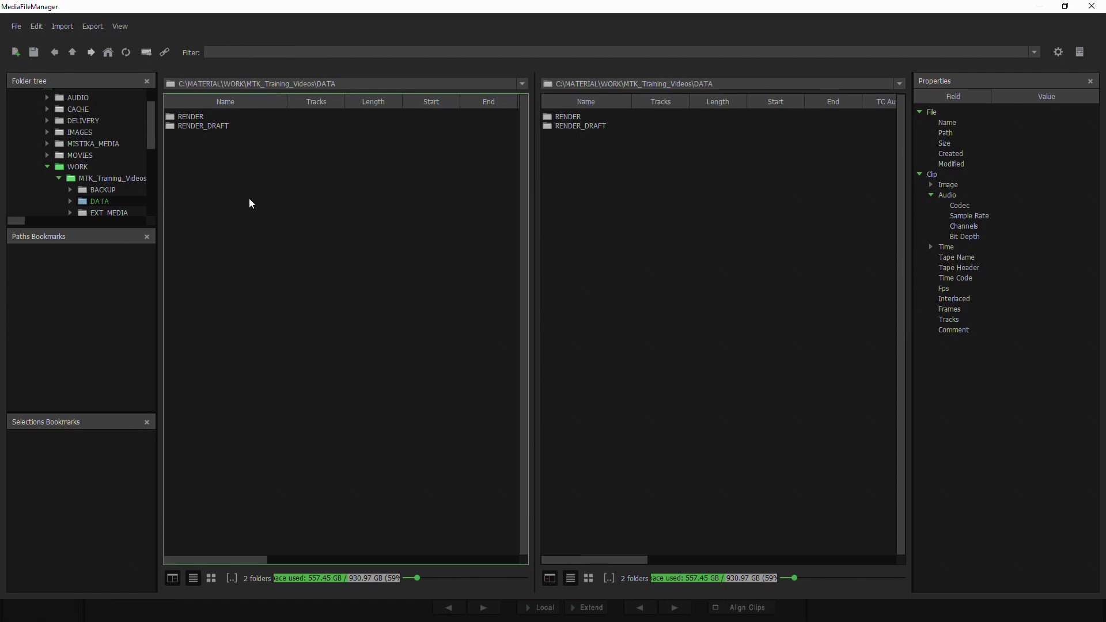
Browse the left pane to MISTIKA_MEDIA/MTK_Training_Videos/mov/RENDER and select A001_C001_0101JU_0000.mov.
left_click(72, 53)
left_click(73, 53)
left_click(74, 53)
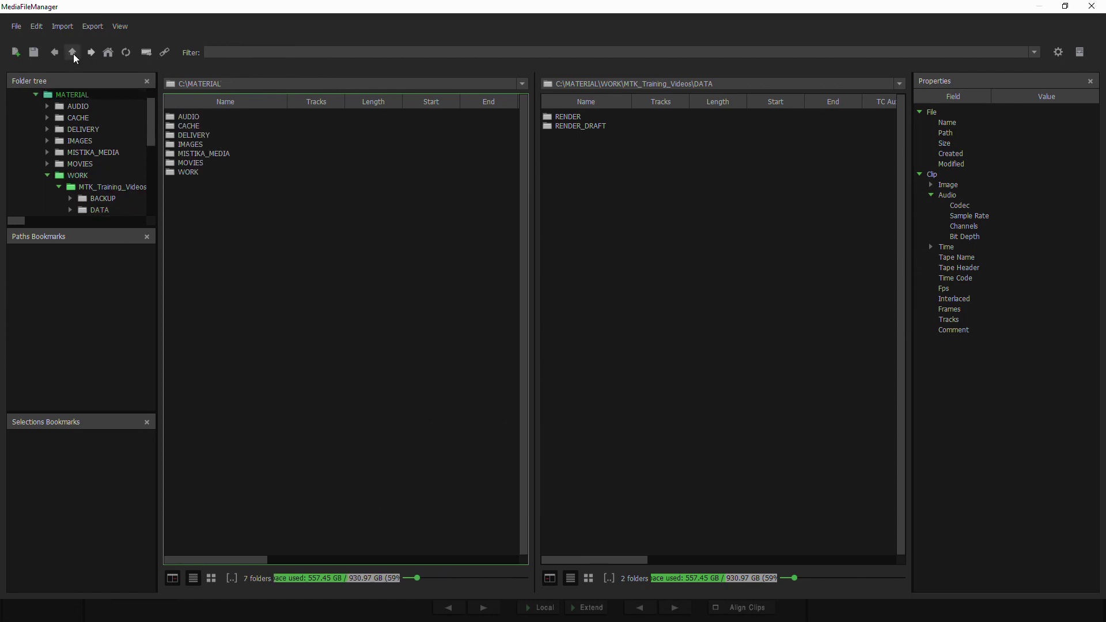
double_click(198, 153)
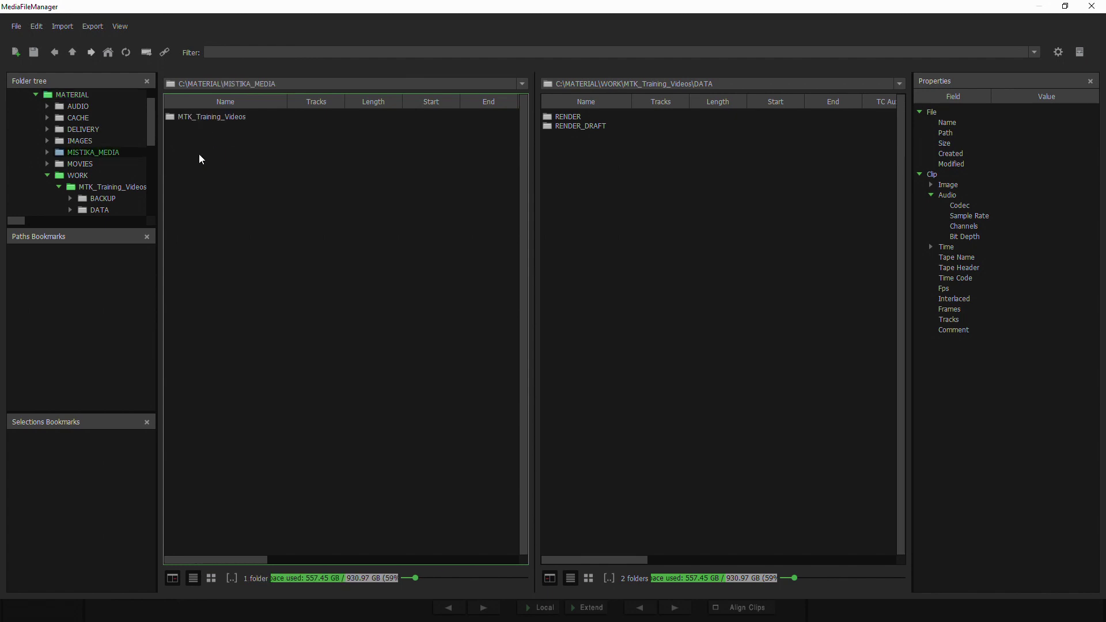
double_click(207, 117)
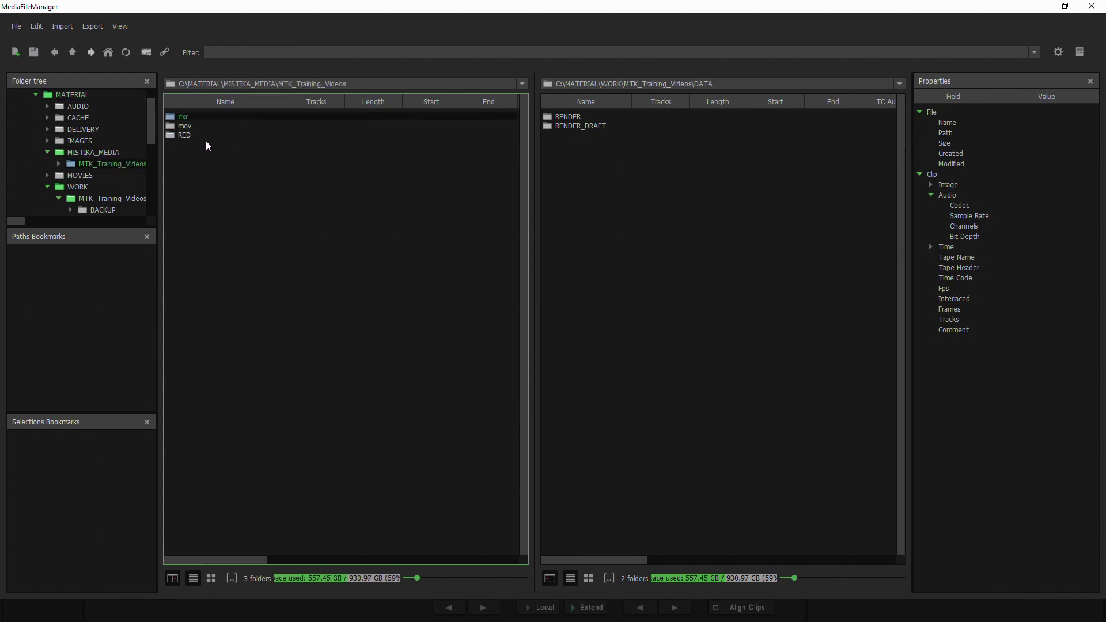
double_click(185, 127)
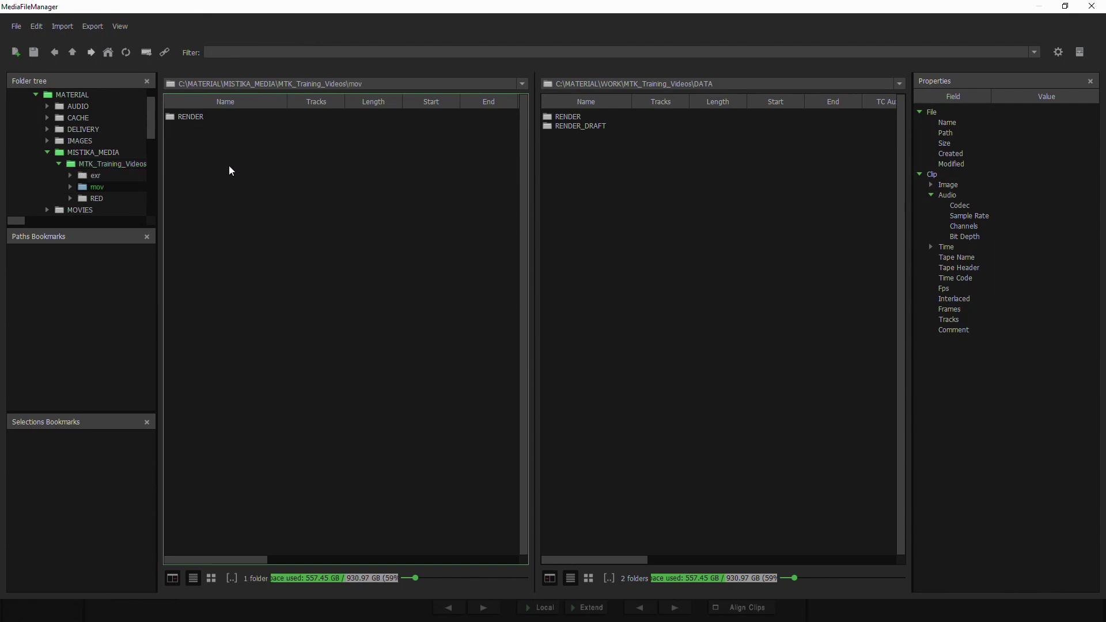
double_click(190, 117)
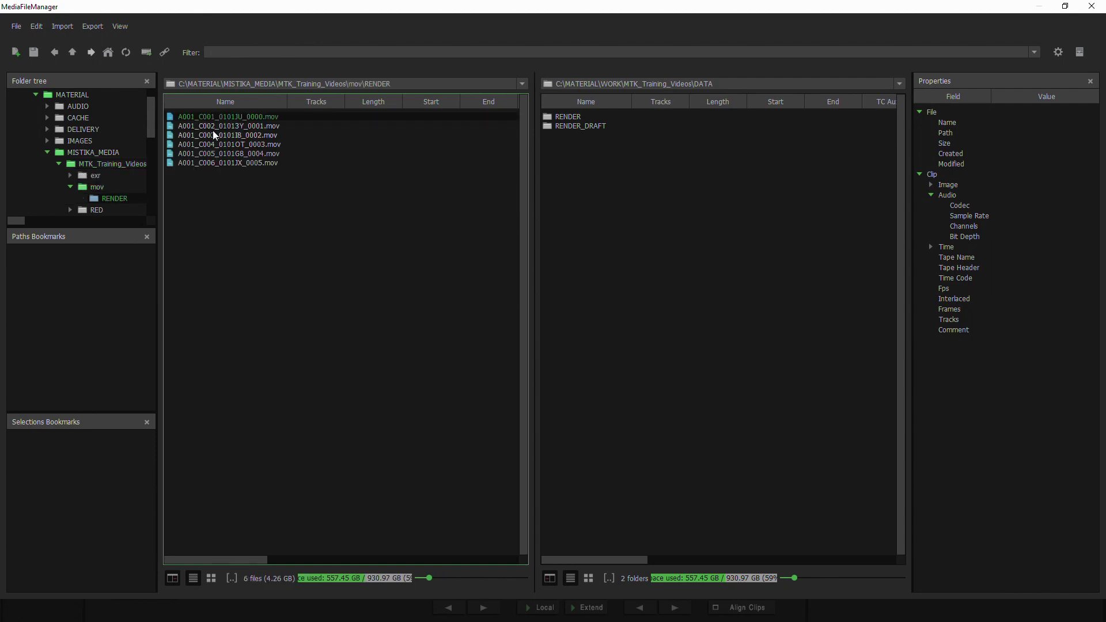
left_click(208, 119)
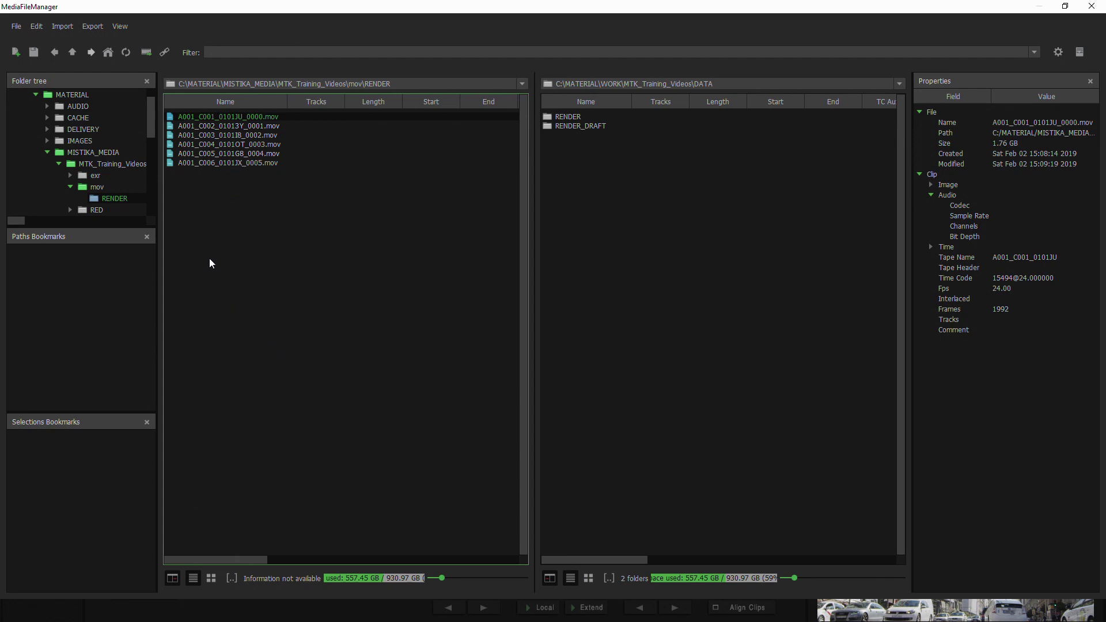
Import A001_C001_0101JU_0000.mov with Import / Load File, creating A001_C001_0101JU_0000.lnk in DATA.
right_click(233, 117)
mouse_move(304, 124)
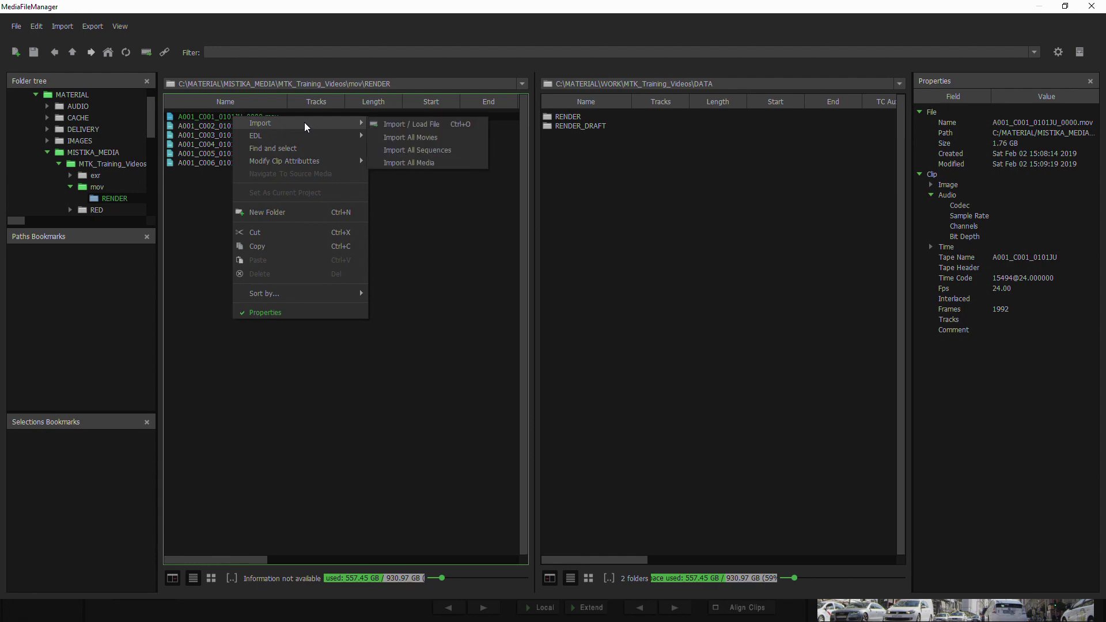
left_click(417, 124)
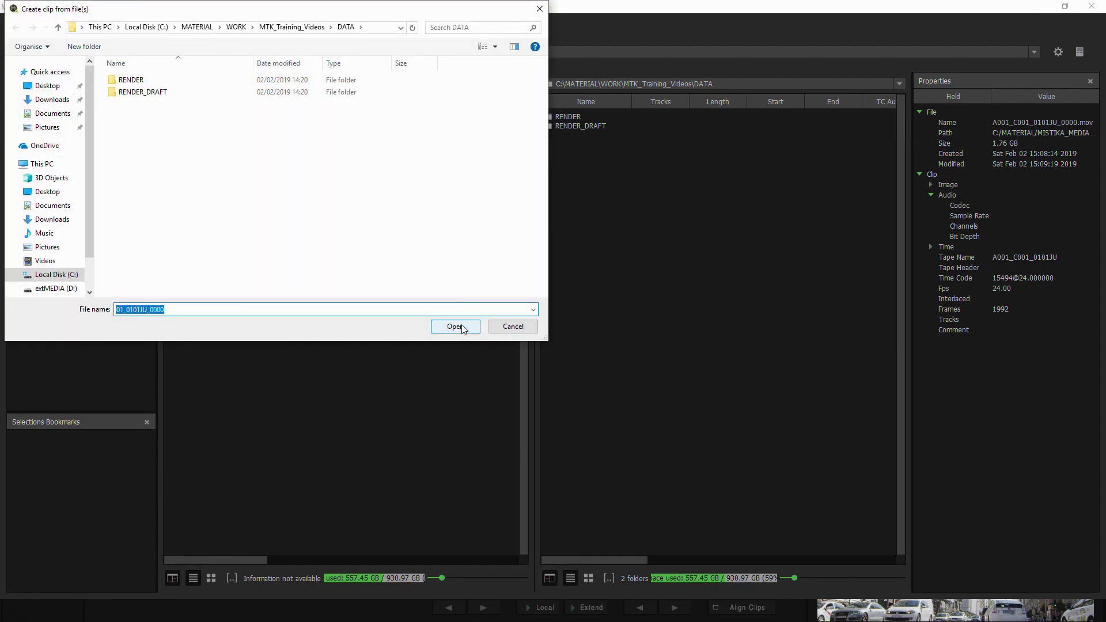
left_click(458, 327)
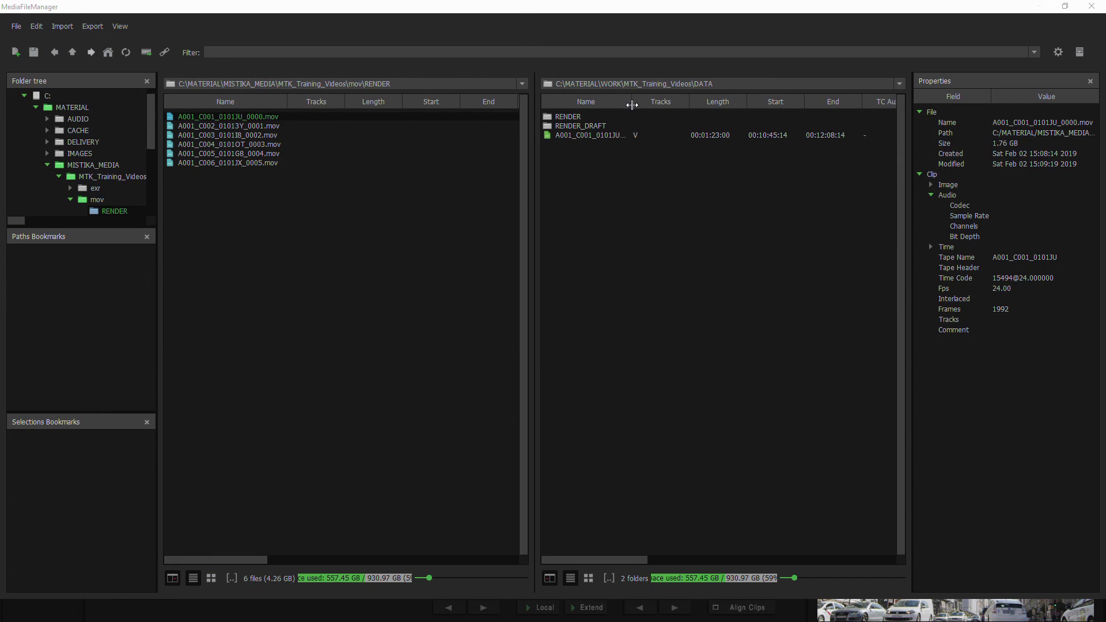
left_click_drag(632, 102, 683, 107)
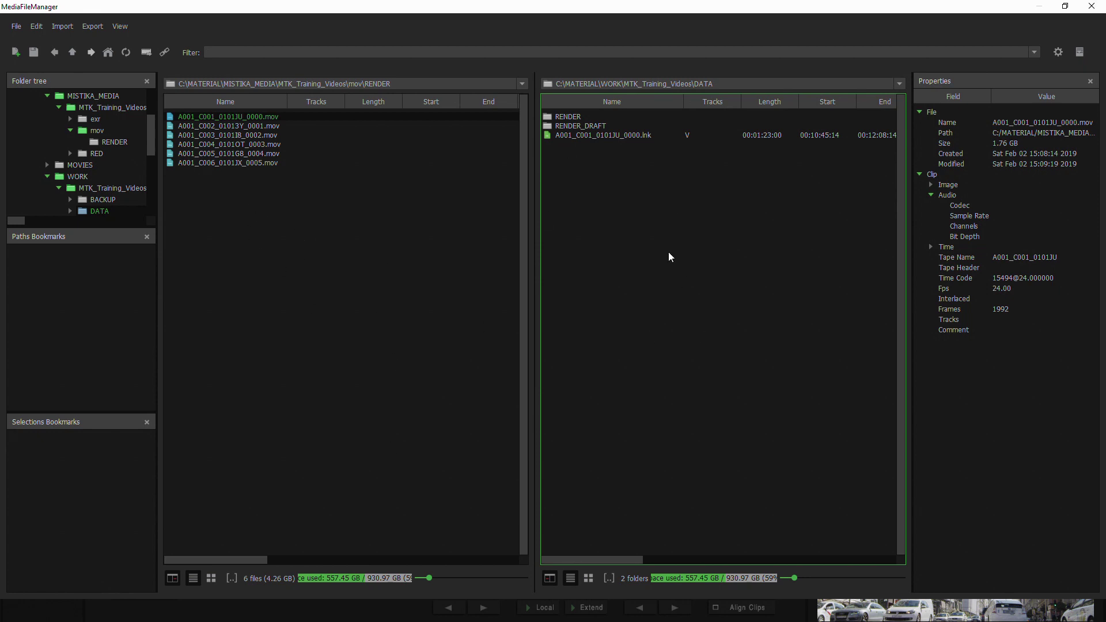
Delete the A001_C001_0101JU_0000.lnk link from the DATA folder.
left_click(591, 160)
left_click(592, 136)
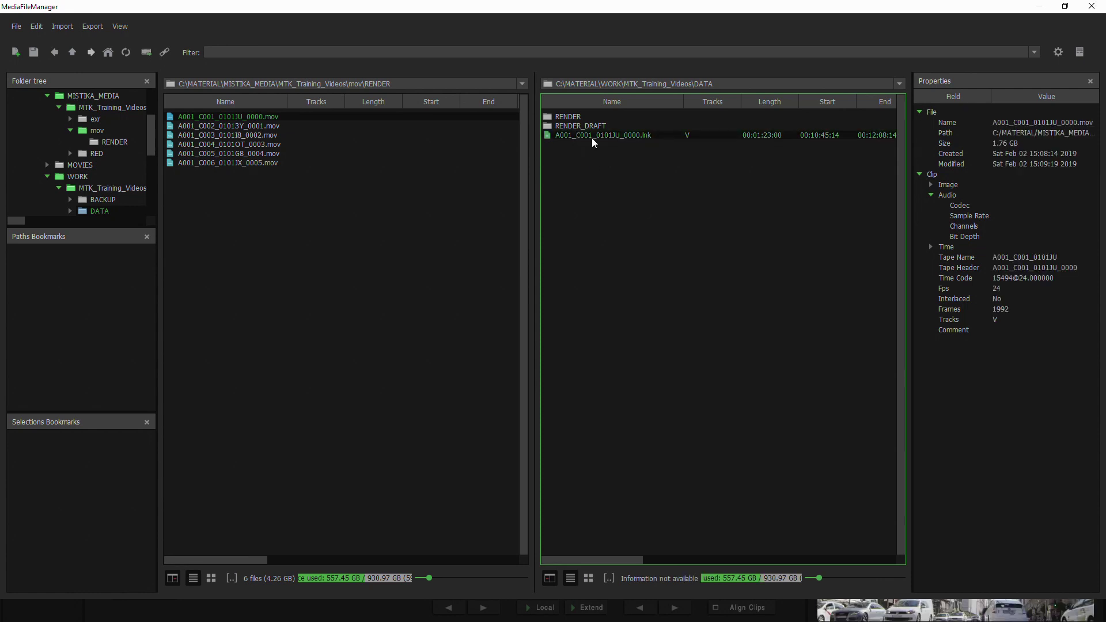
right_click(583, 133)
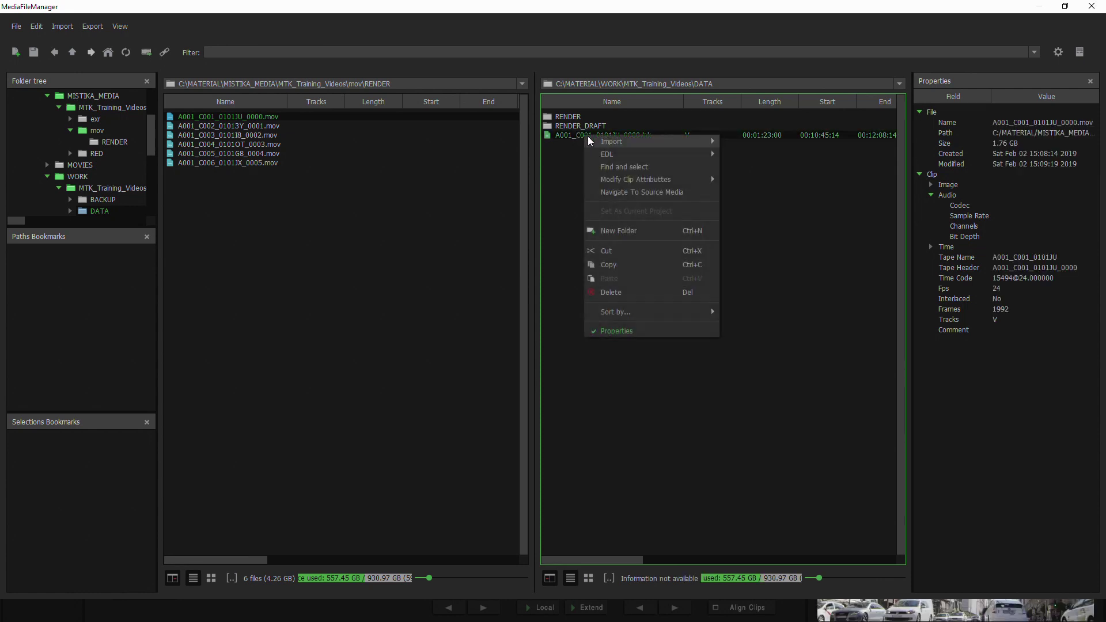
left_click(620, 285)
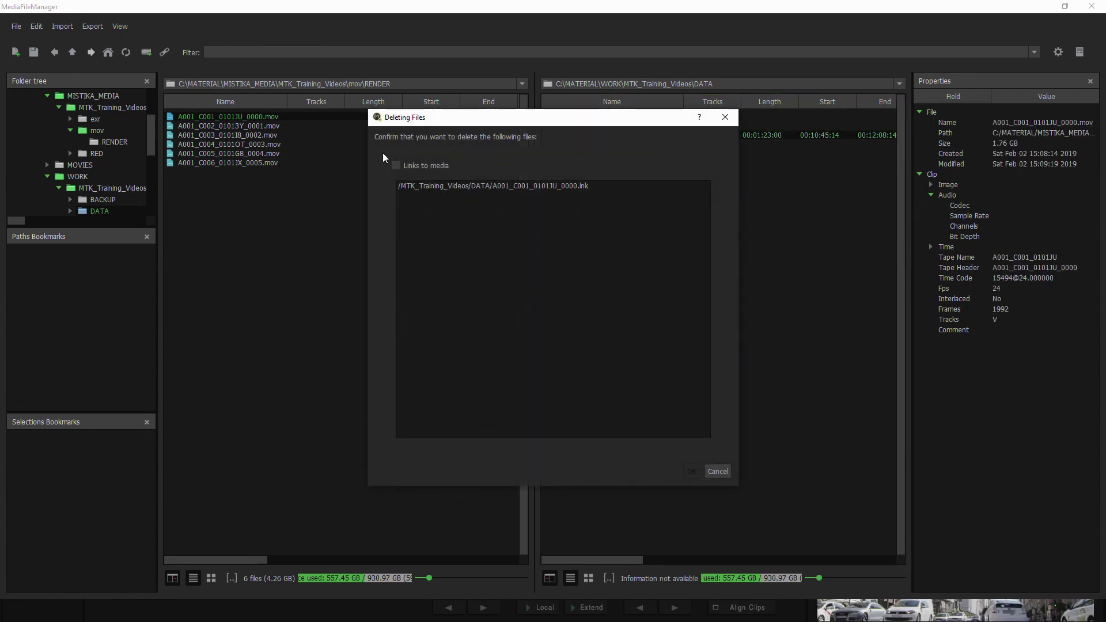
left_click(691, 472)
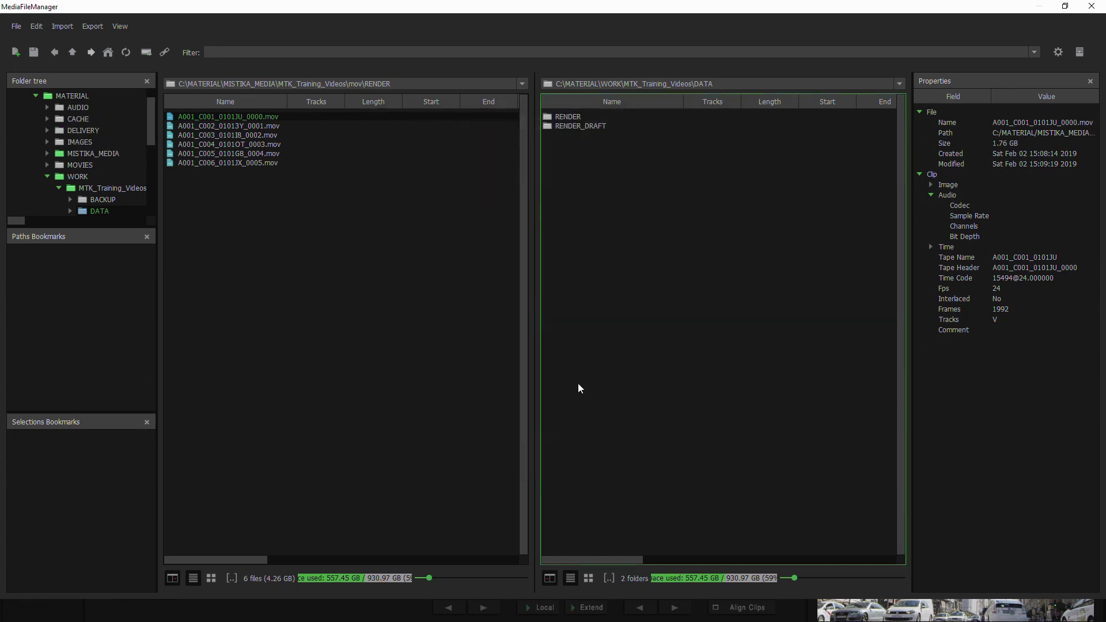
Go back up to MTK_Training_Videos in the left pane and select the mov folder.
left_click(73, 52)
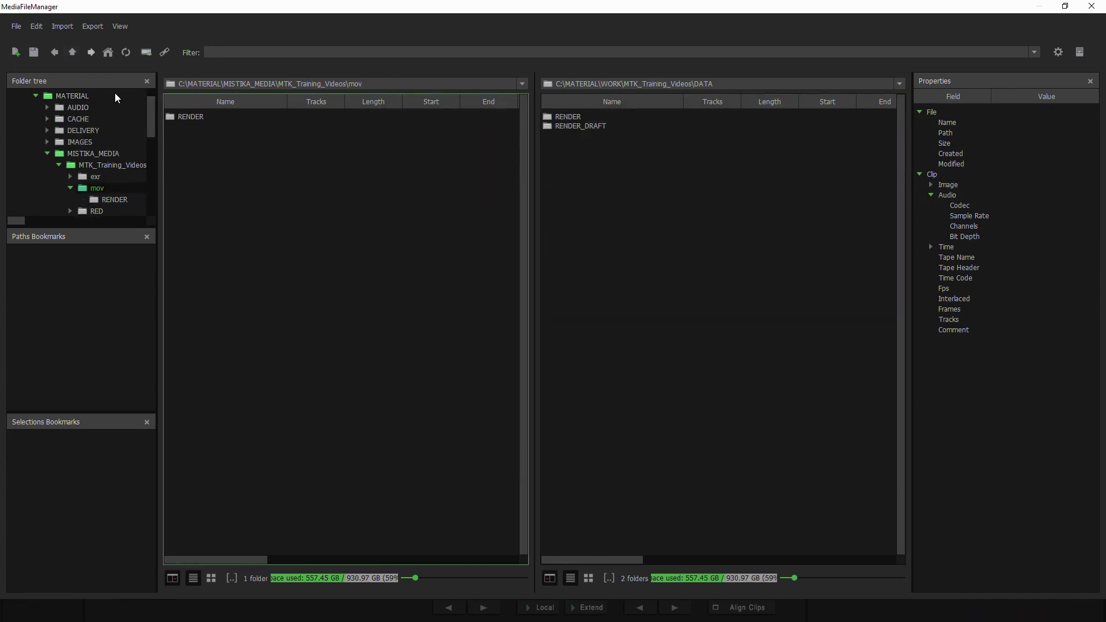
left_click(192, 119)
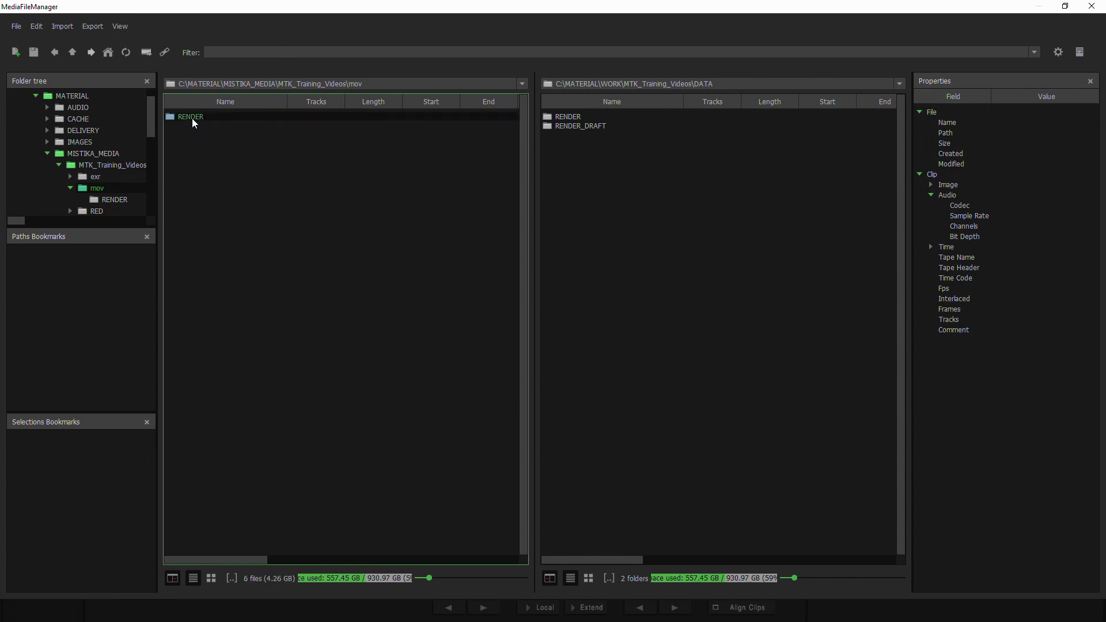
left_click(77, 55)
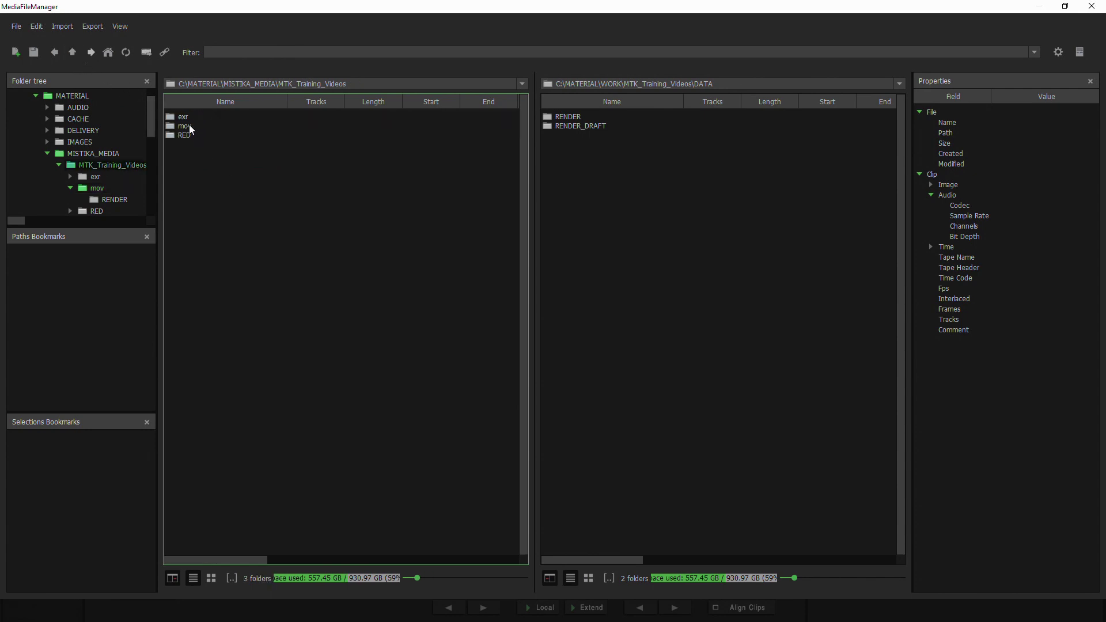
left_click(185, 127)
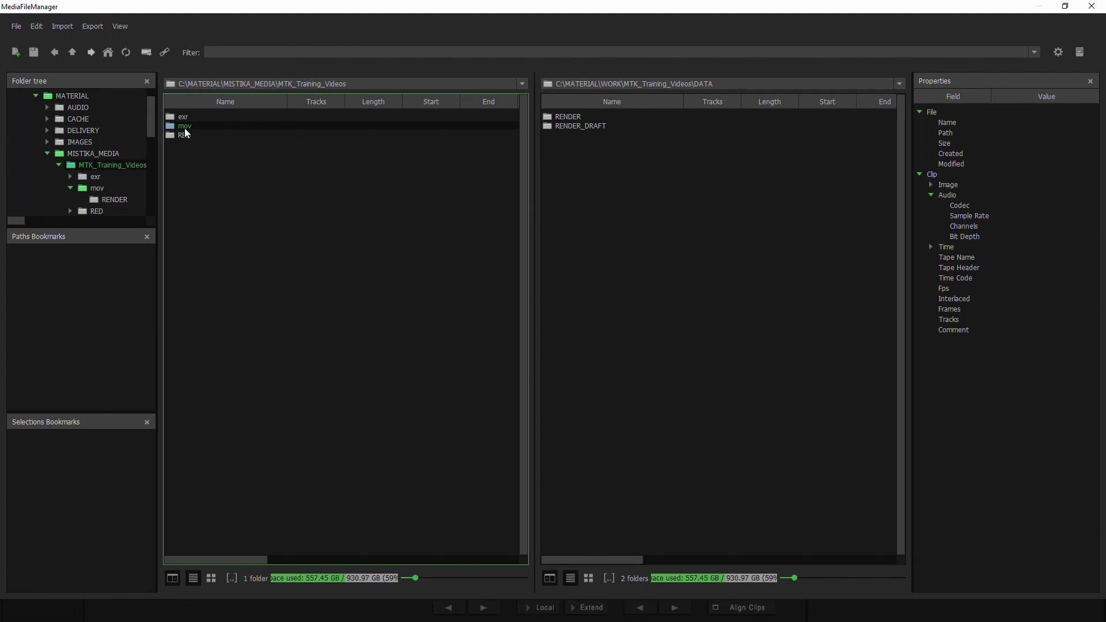
Choose Import > Import All Media on the mov folder to bring up Importing Sequences and Movies.
right_click(188, 130)
mouse_move(215, 137)
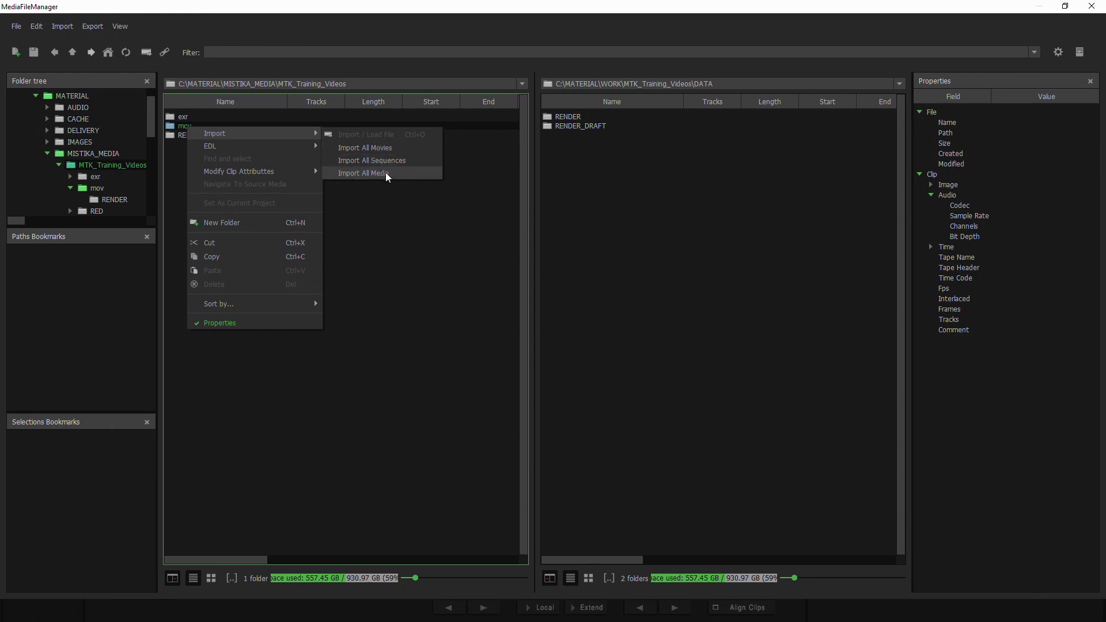
left_click(382, 174)
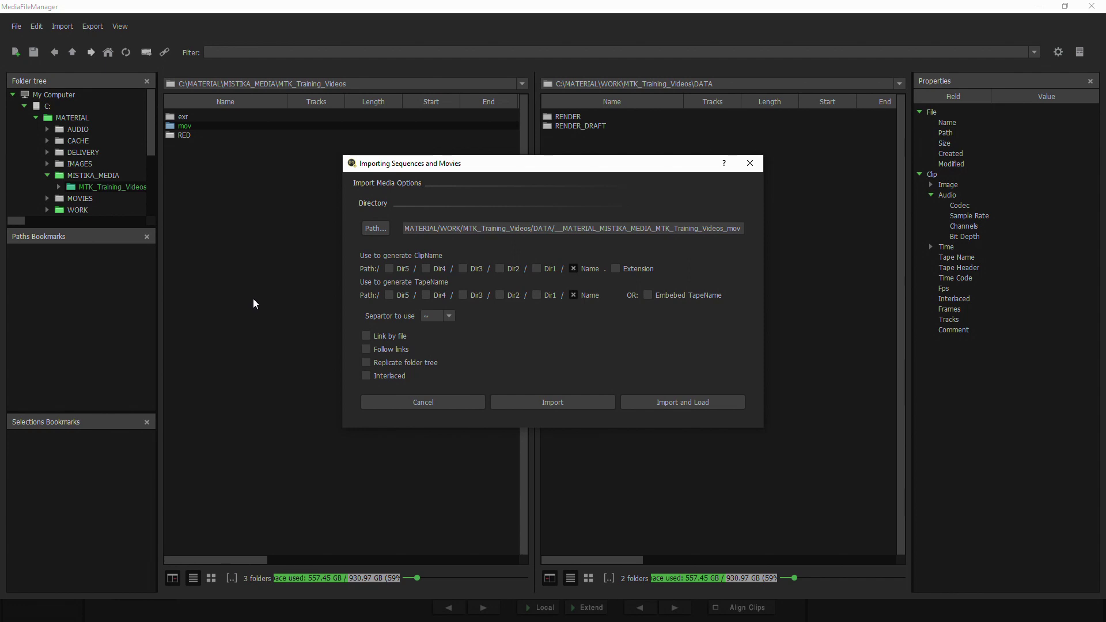
Change the import destination path to C:/MATERIAL/WORK/MTK_Training_Videos/DATA/MOVIES.
left_click_drag(444, 167, 396, 155)
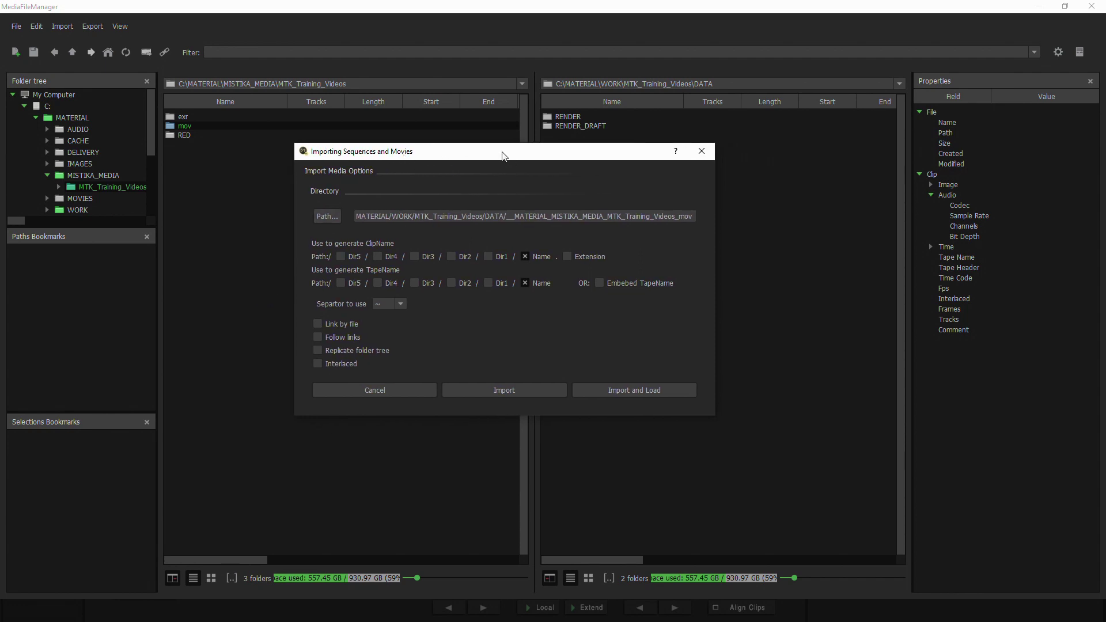
left_click_drag(502, 158, 479, 154)
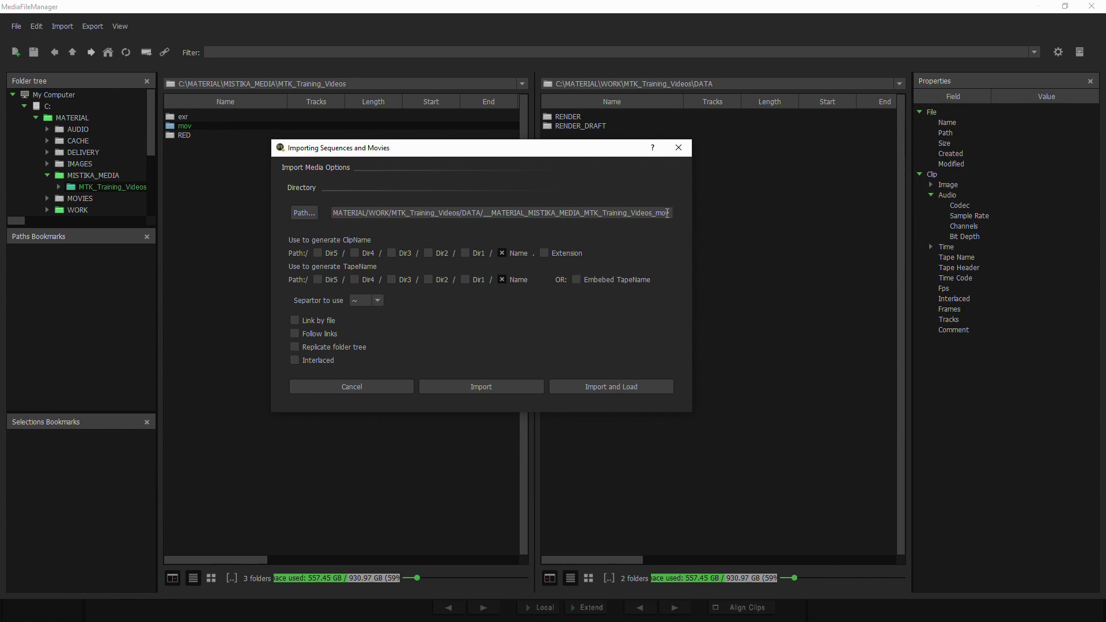
key("BackSpace")
key("BackSpace")
key("BackSpace")
key("BackSpace")
key("BackSpace")
key("BackSpace")
key("BackSpace")
key("BackSpace")
key("BackSpace")
key("BackSpace")
key("BackSpace")
key("BackSpace")
key("BackSpace")
key("BackSpace")
key("BackSpace")
key("BackSpace")
key("BackSpace")
key("BackSpace")
key("BackSpace")
key("BackSpace")
key("BackSpace")
key("BackSpace")
key("BackSpace")
key("BackSpace")
key("BackSpace")
key("BackSpace")
key("BackSpace")
key("BackSpace")
key("BackSpace")
key("BackSpace")
key("BackSpace")
key("BackSpace")
key("BackSpace")
key("BackSpace")
key("BackSpace")
key("BackSpace")
key("BackSpace")
key("BackSpace")
key("BackSpace")
key("BackSpace")
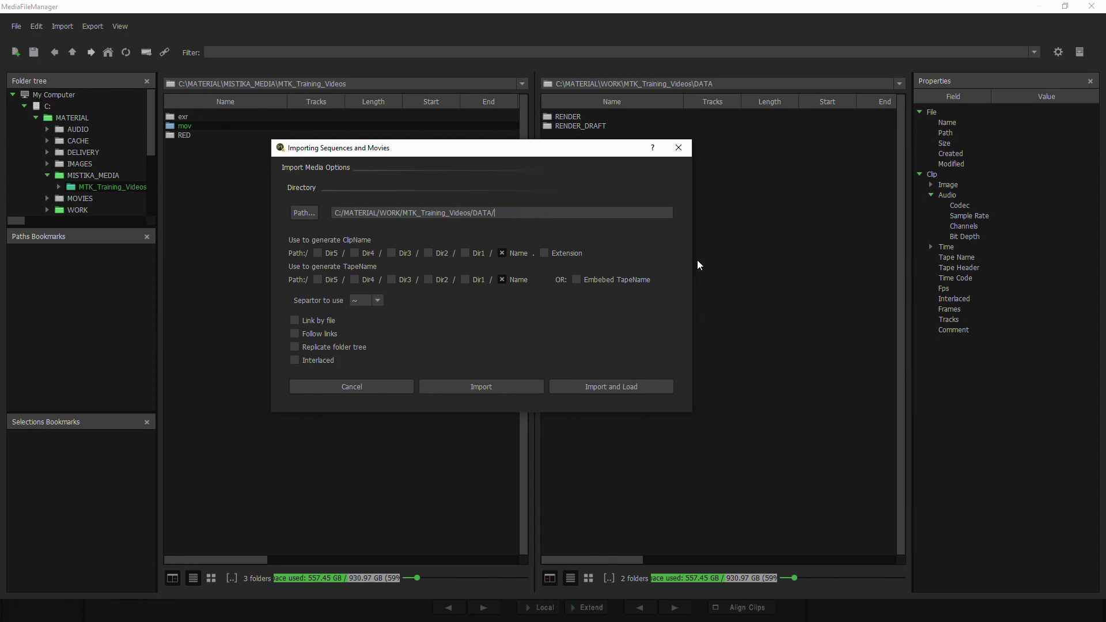
type("MOVIES")
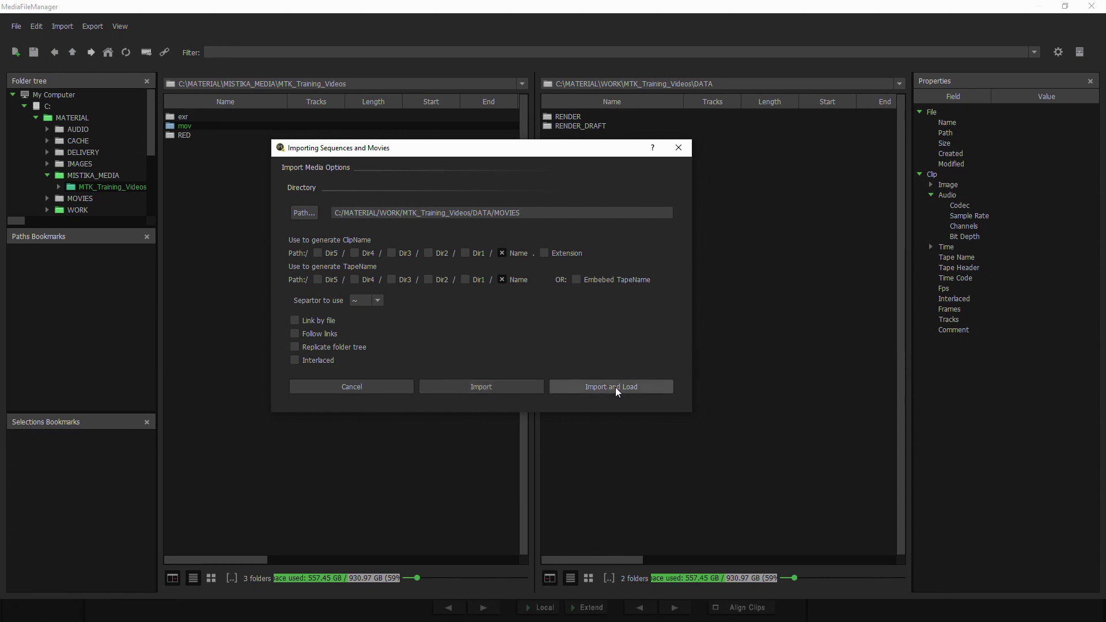
Run the import to create links A001_C001 through A001_C006 in DATA/MOVIES, open MOVIES, then restore the window down.
left_click(482, 385)
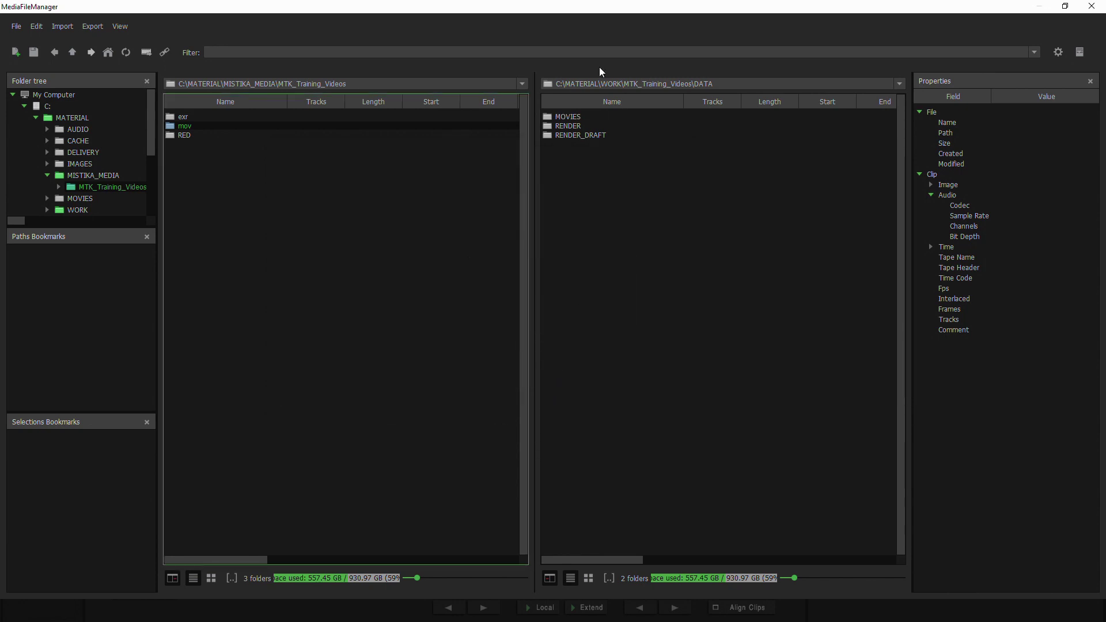
left_click(613, 172)
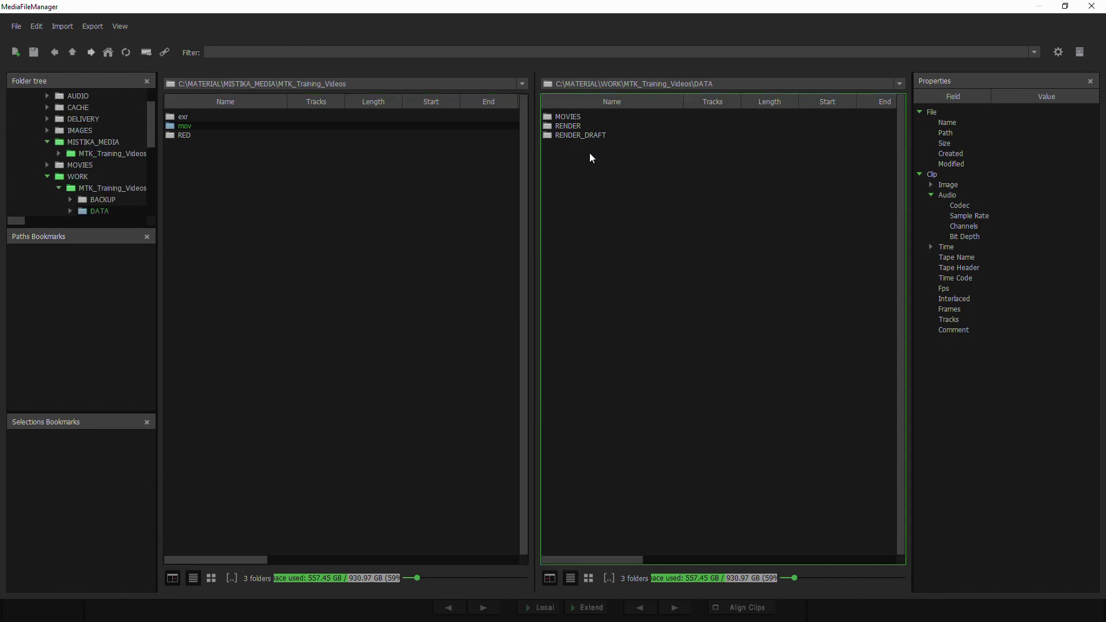
double_click(572, 117)
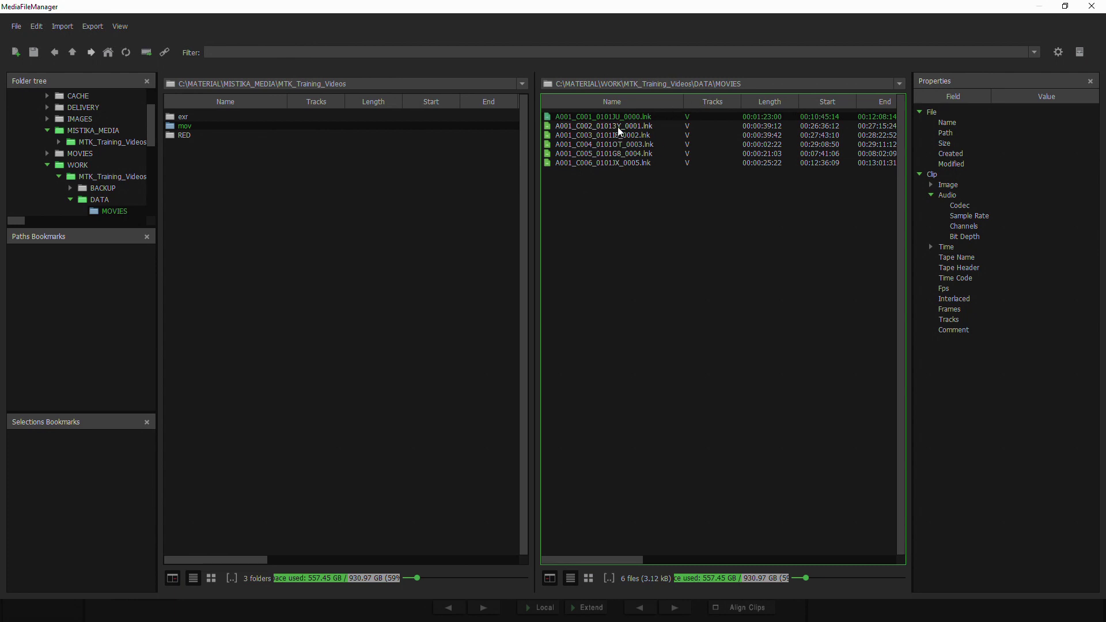
left_click(1070, 17)
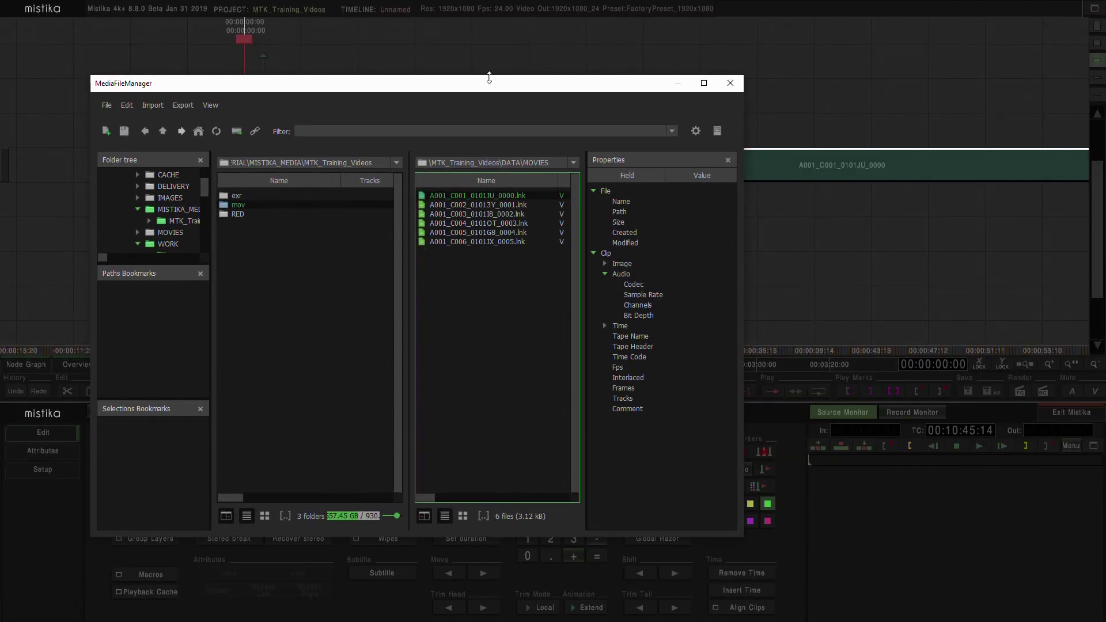
Move the MediaFileManager window lower to bring the Mistika timeline into view.
left_click_drag(488, 82, 442, 165)
left_click(835, 102)
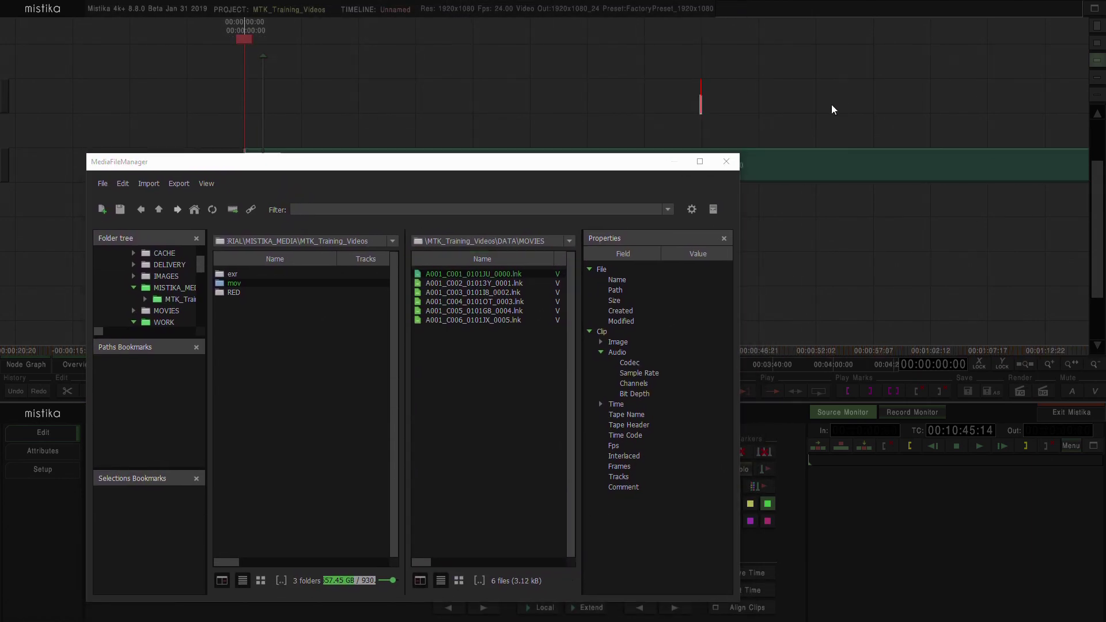
scroll(832, 101, "down", 5)
scroll(818, 129, "up", 2)
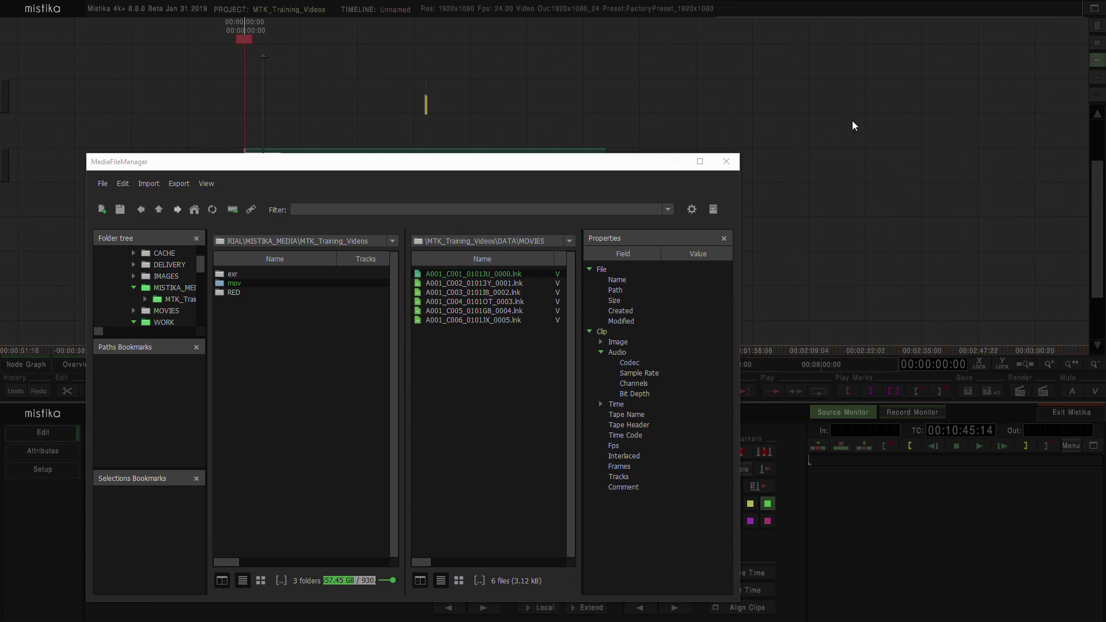
Preview clips C002, C005, C004, C003 and C002 in the Source Monitor, ending on A001_C001_0101JU_0000.
left_click(465, 284)
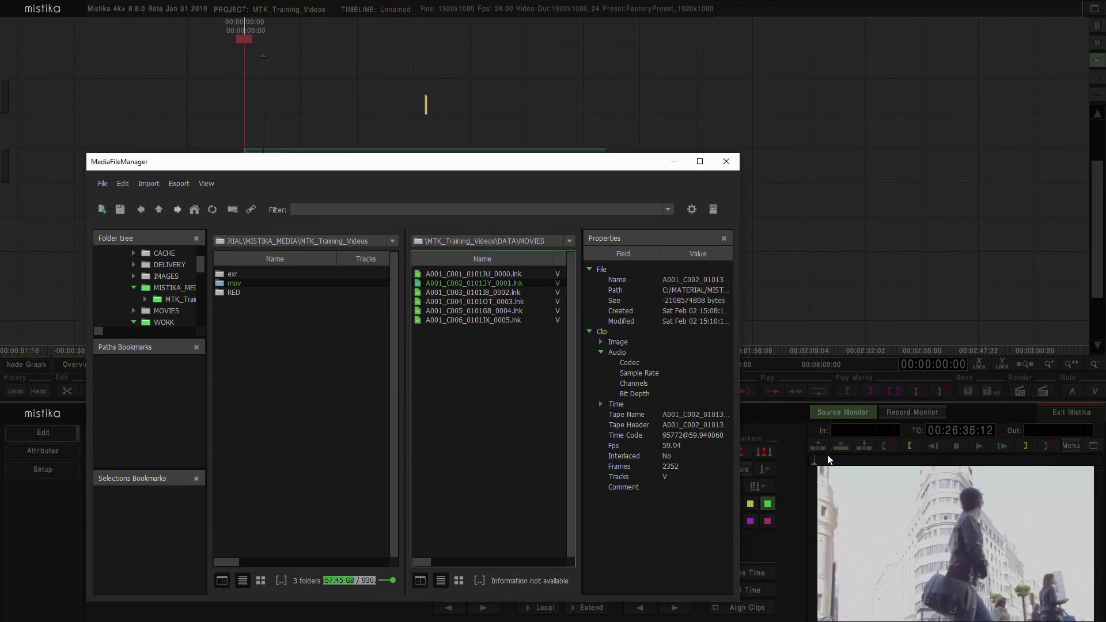
left_click(470, 312)
left_click(472, 320)
left_click(473, 312)
left_click(472, 303)
left_click(473, 293)
left_click(475, 284)
left_click(478, 275)
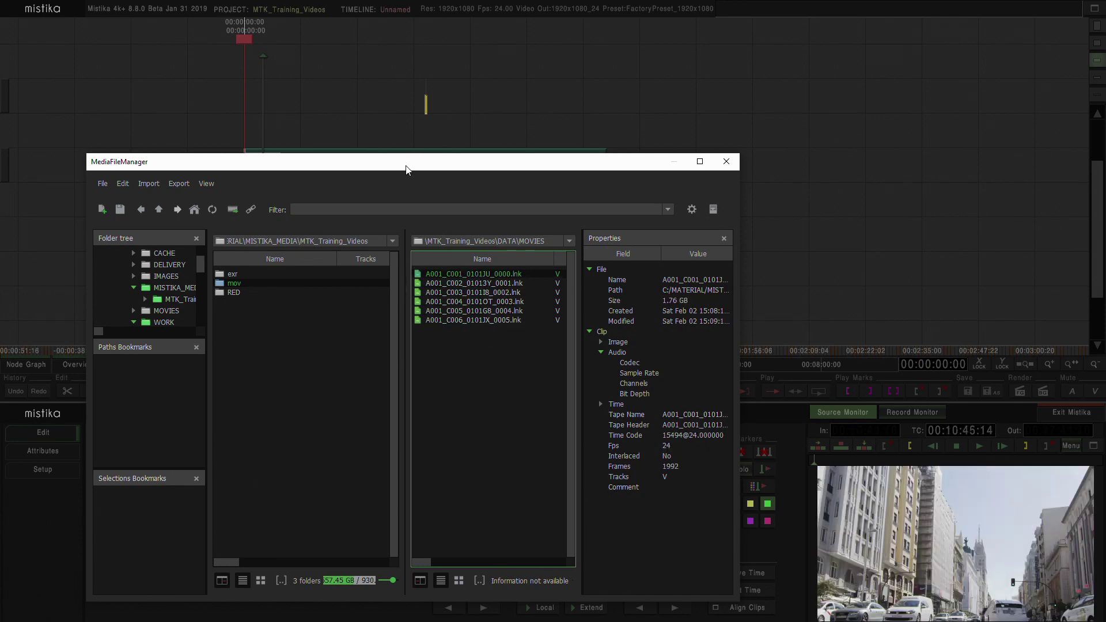
Drag the MOVIES .lnk clips onto the Mistika timeline so they follow A001_C001_0101JU_0000, then zoom out.
left_click_drag(408, 166, 418, 196)
left_click(492, 498)
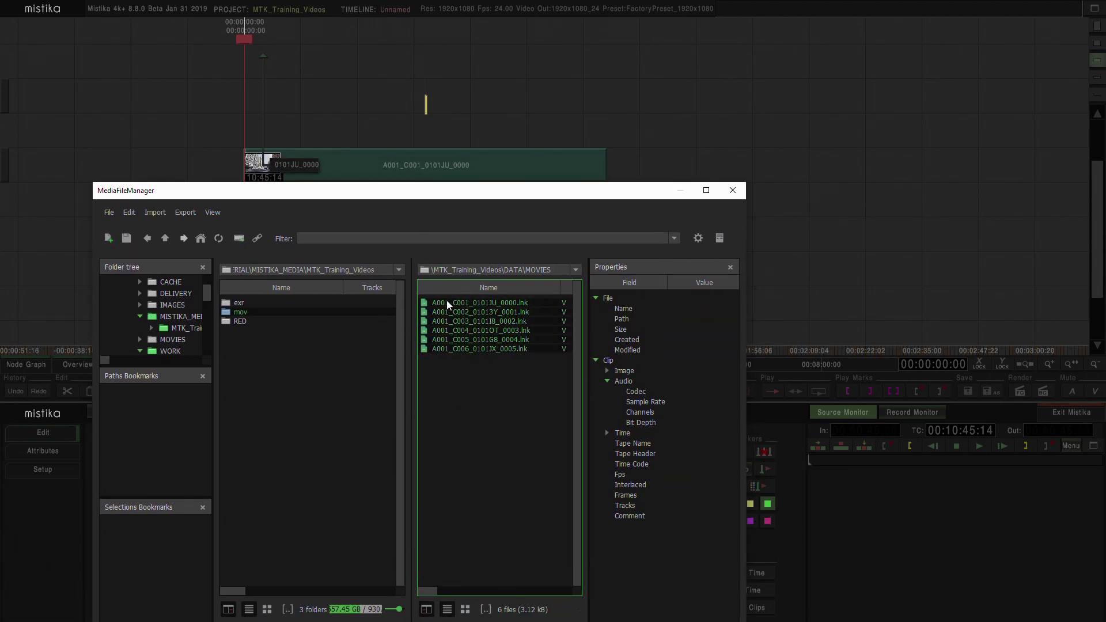
left_click_drag(447, 303, 814, 159)
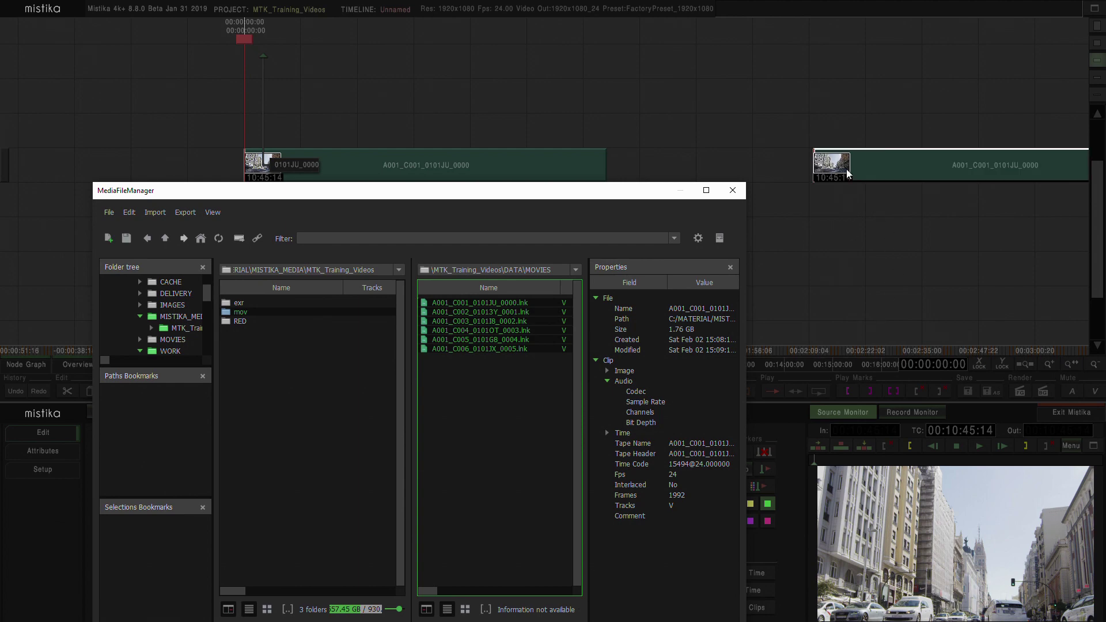
left_click(747, 105)
scroll(748, 109, "down", 3)
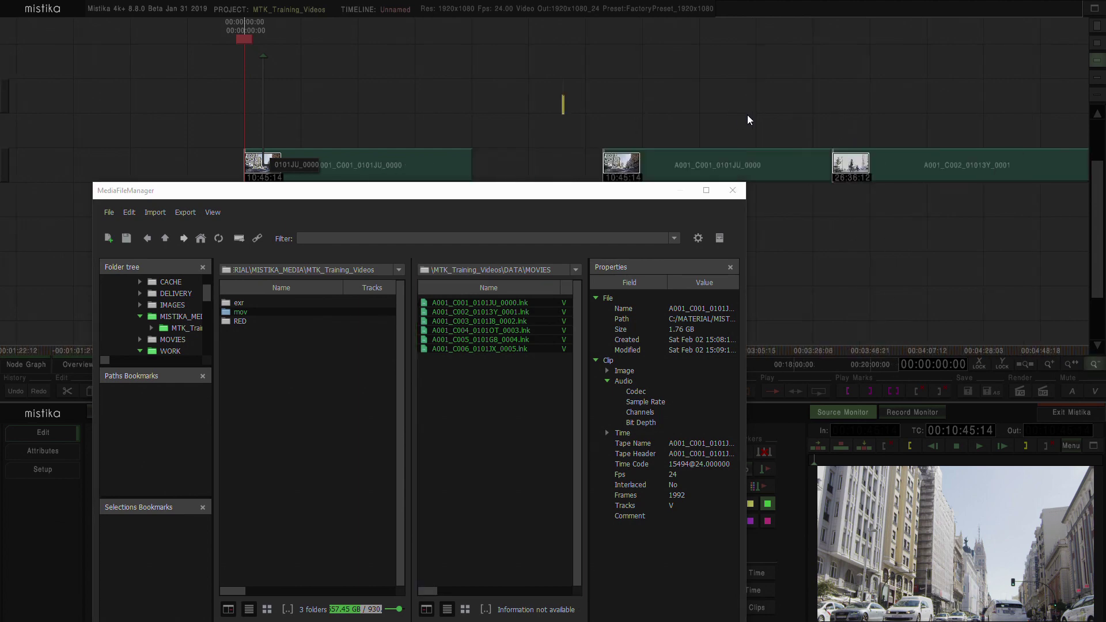
scroll(752, 113, "down", 2)
scroll(750, 104, "up", 1)
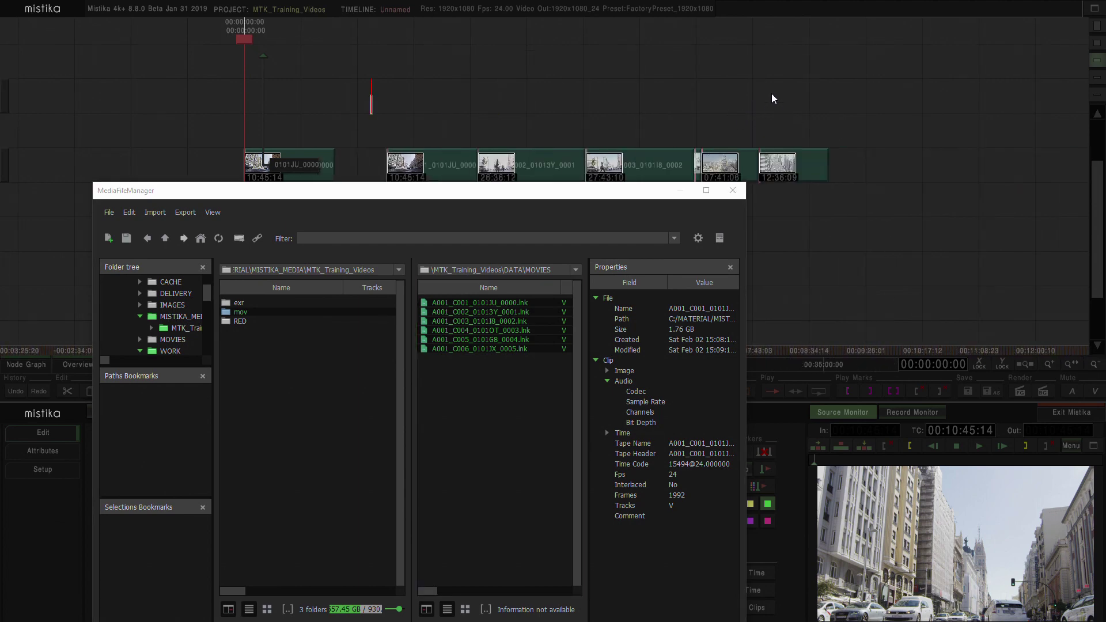